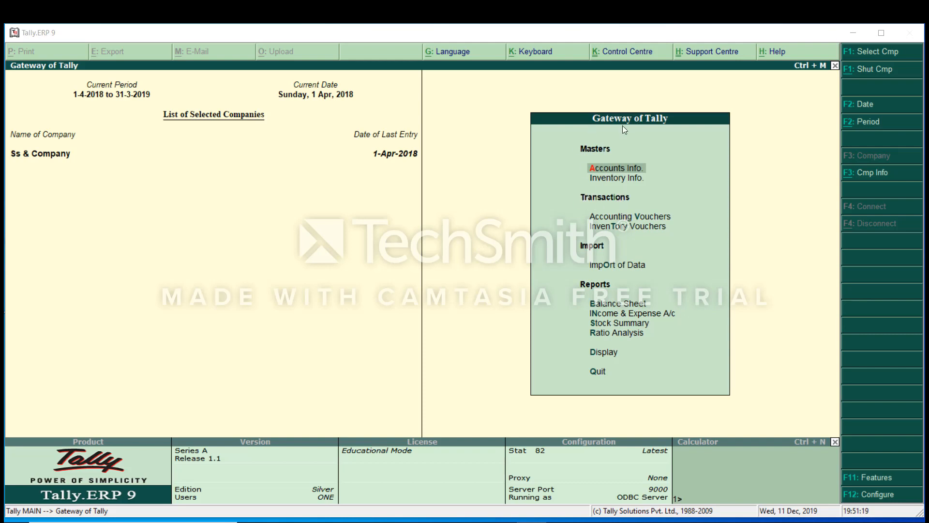
Start a new accounting receipt voucher with Cash as the account.
click(624, 217)
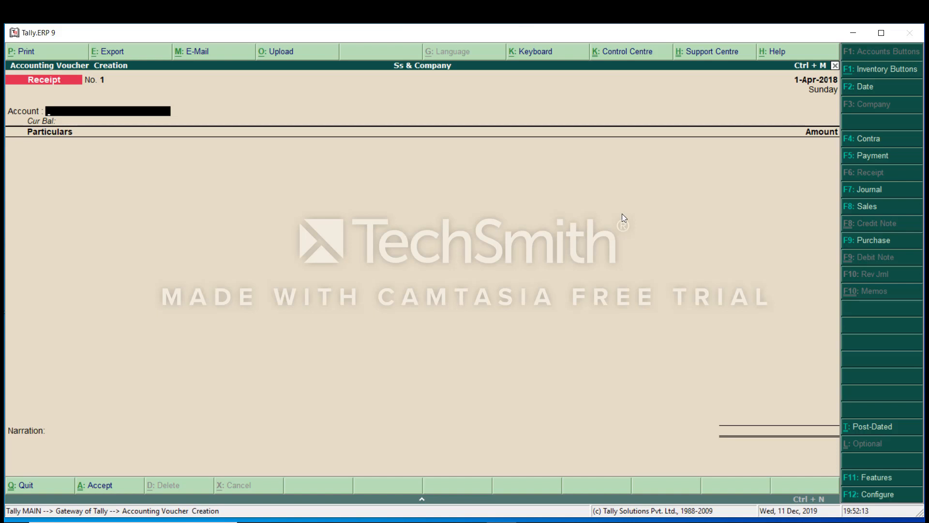
text(c)
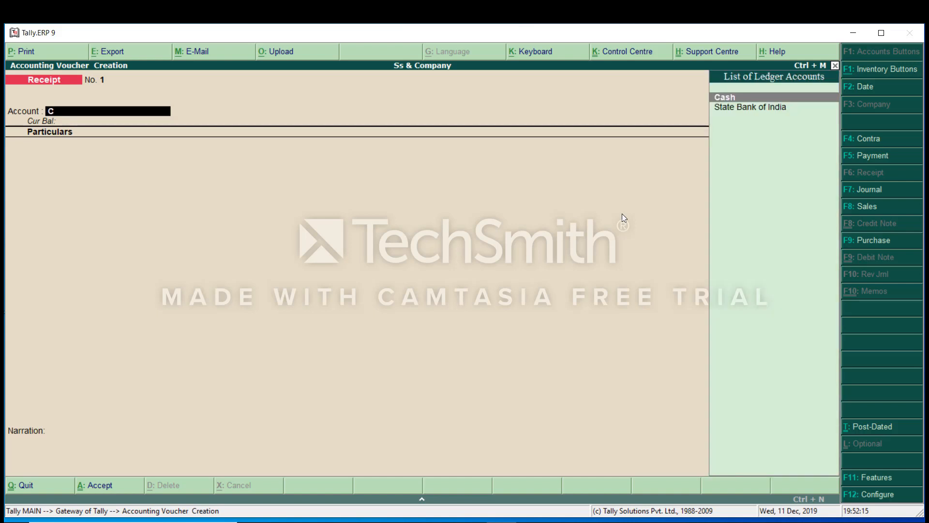
key(Return)
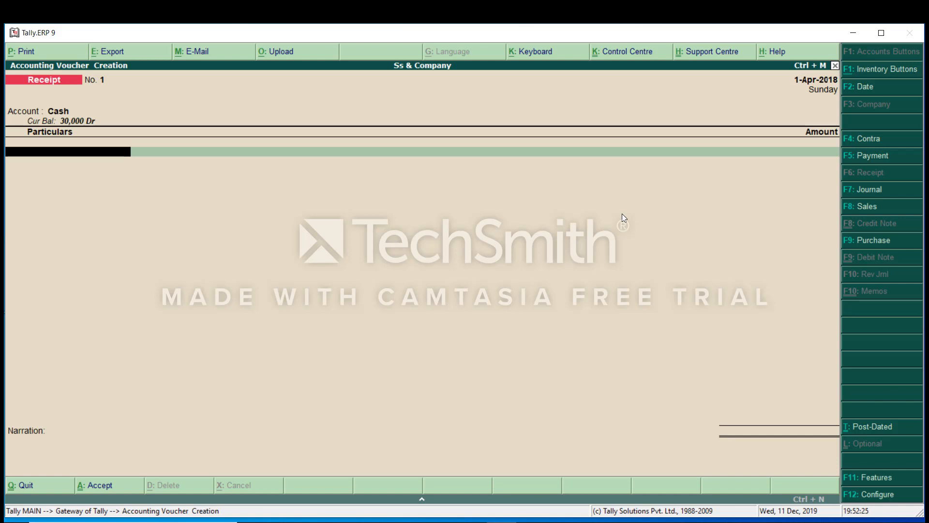
Add the party's personal ledger, the second of the two "Mr." accounts, as the first particulars line with an amount of 5,000.
text(M)
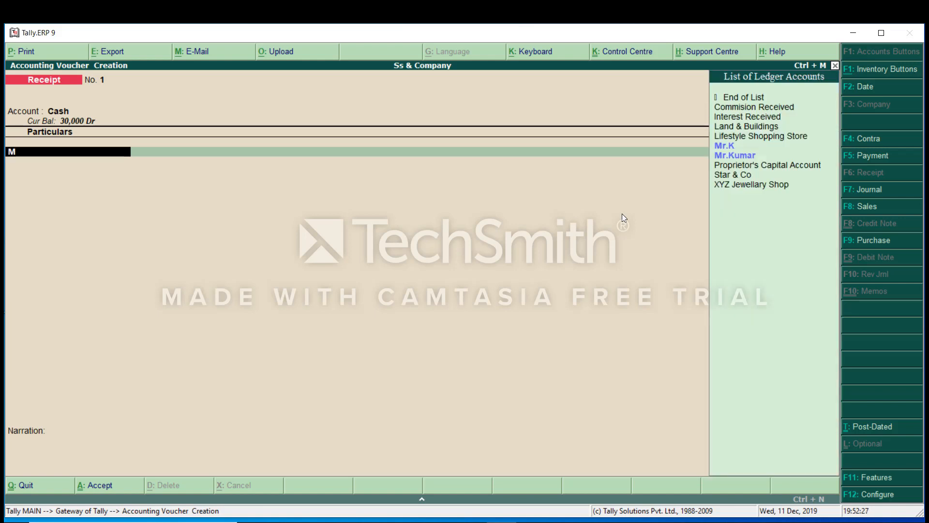
key(Down)
key(Down)
key(Return)
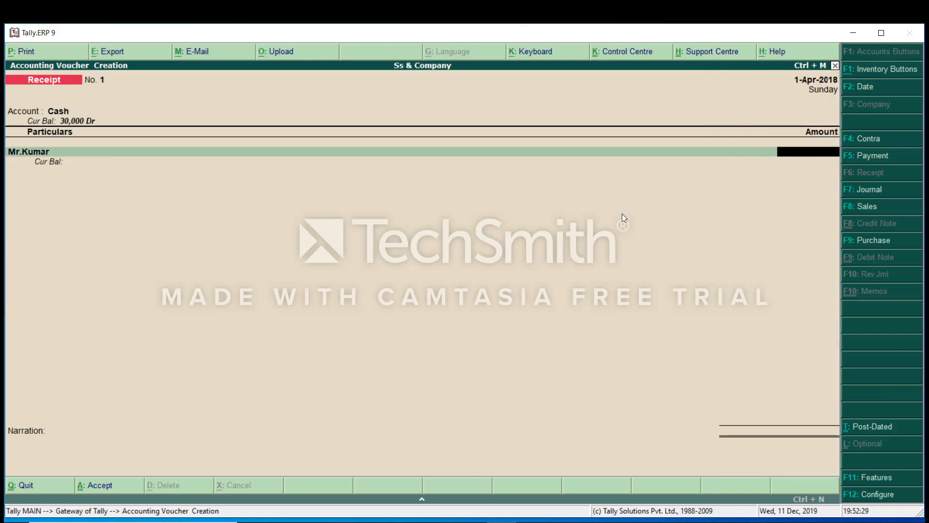
text(50000)
key(BackSpace)
key(Return)
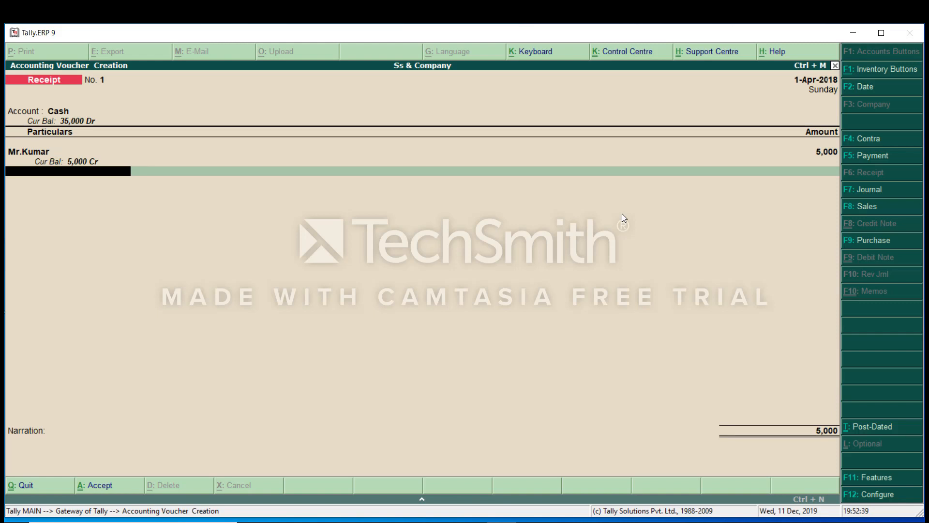
Add the Commision Received ledger as the second particulars line with an amount of 1,500.
text(C)
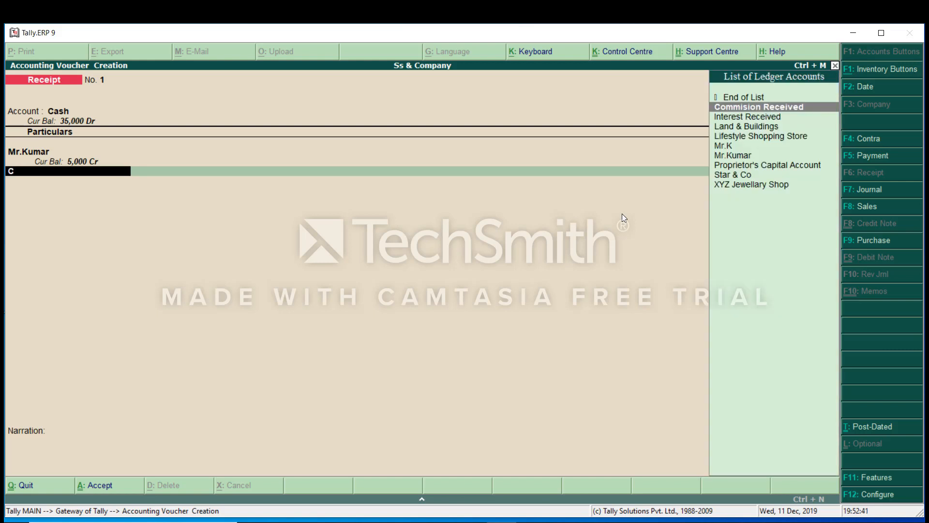
key(Return)
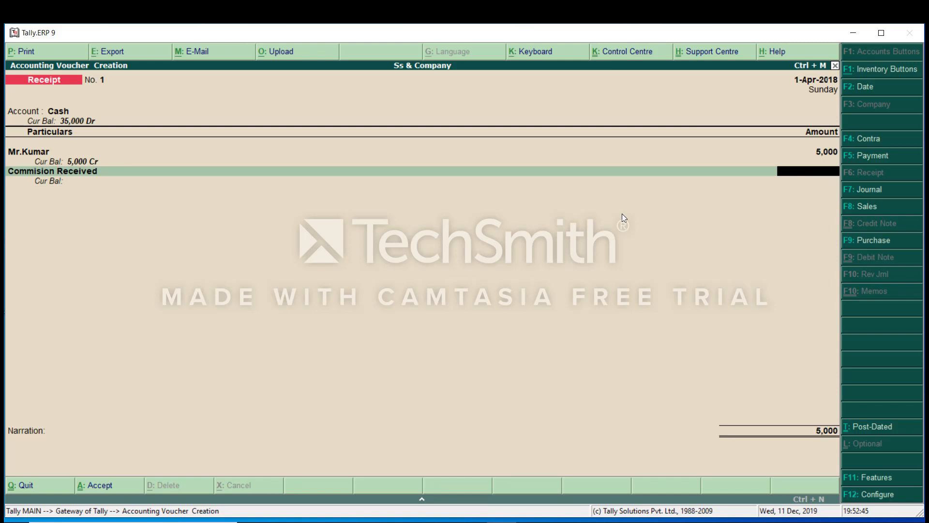
text(1,500)
key(Return)
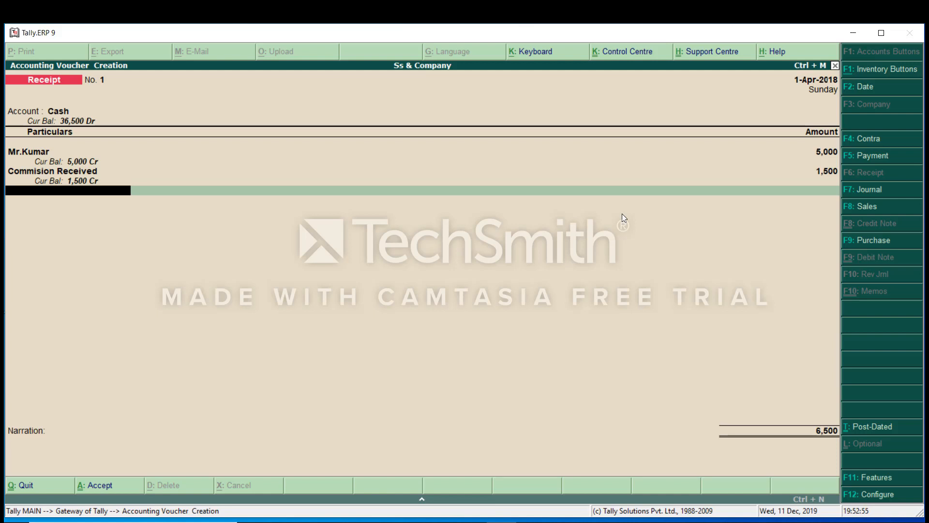
Try to add a Sales ledger as the third particulars line of the receipt.
text(Sa)
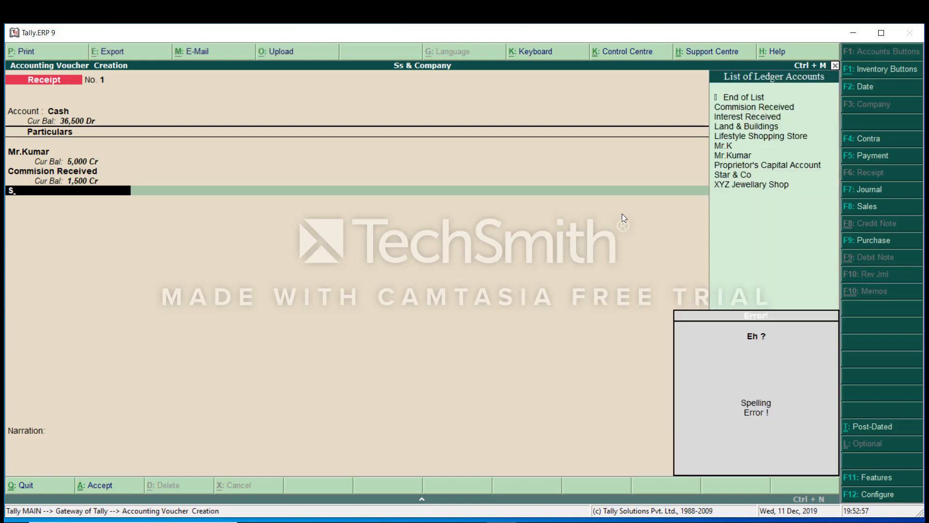
key(BackSpace)
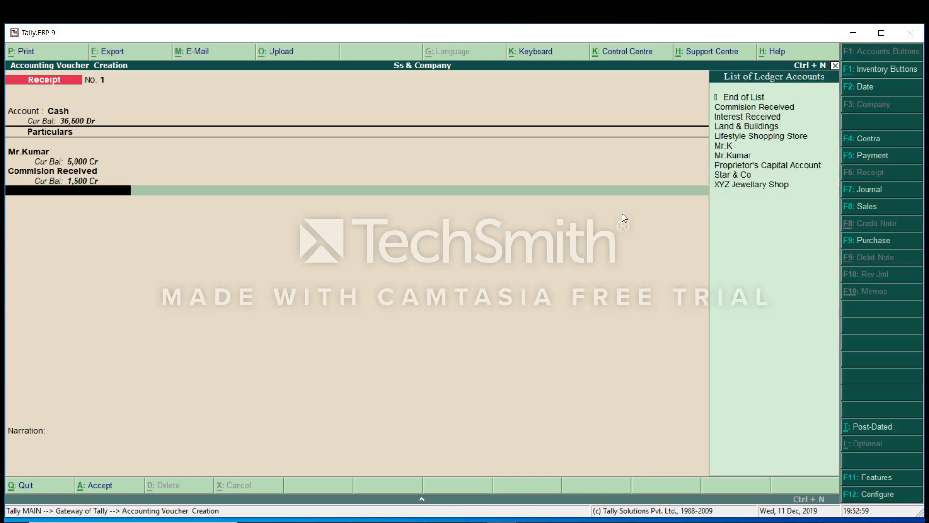
key(Return)
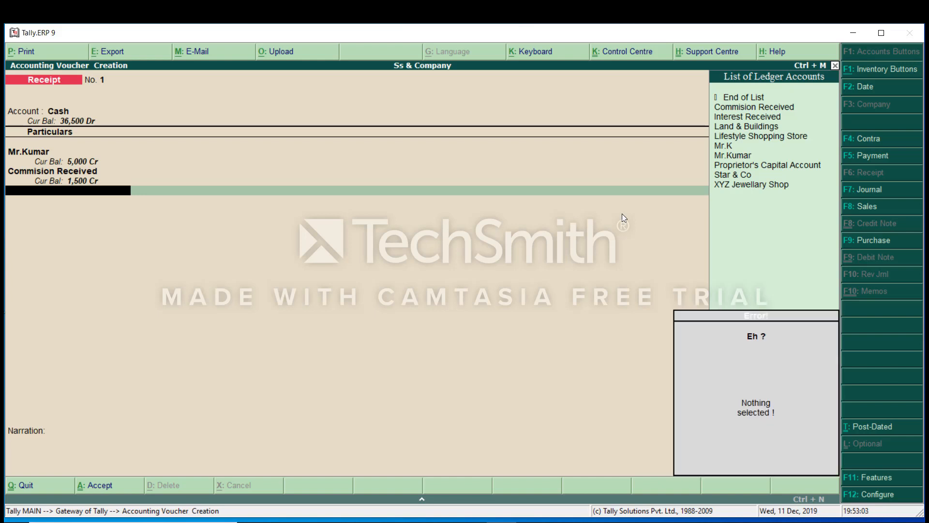
key(BackSpace)
key(Return)
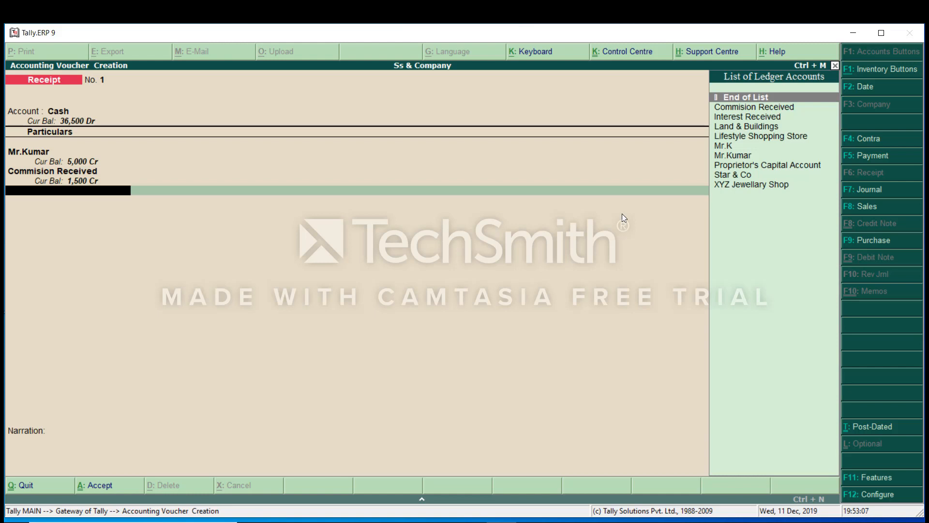
End the particulars, enter a narration stating cash received from the party and commission received, and save the receipt before leaving voucher entry.
key(Return)
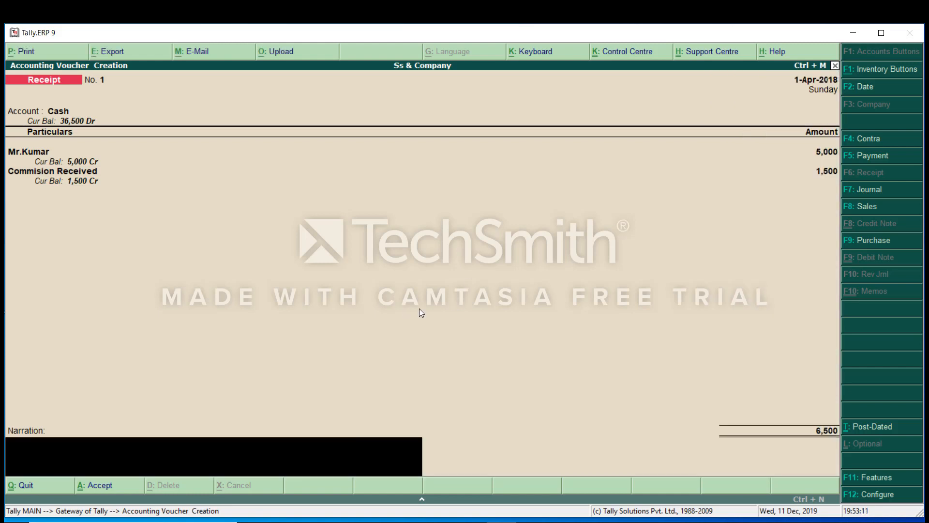
text(Being cash received from M)
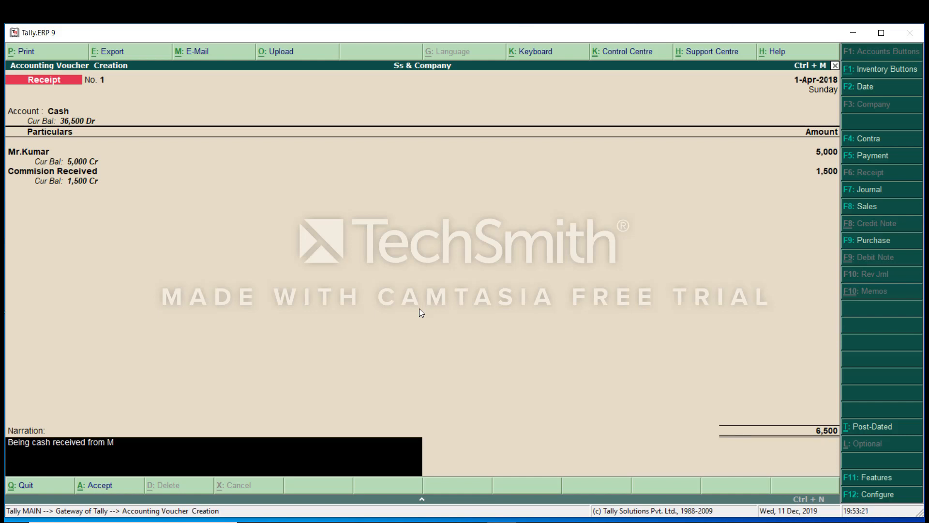
text(r.Kumar and commission)
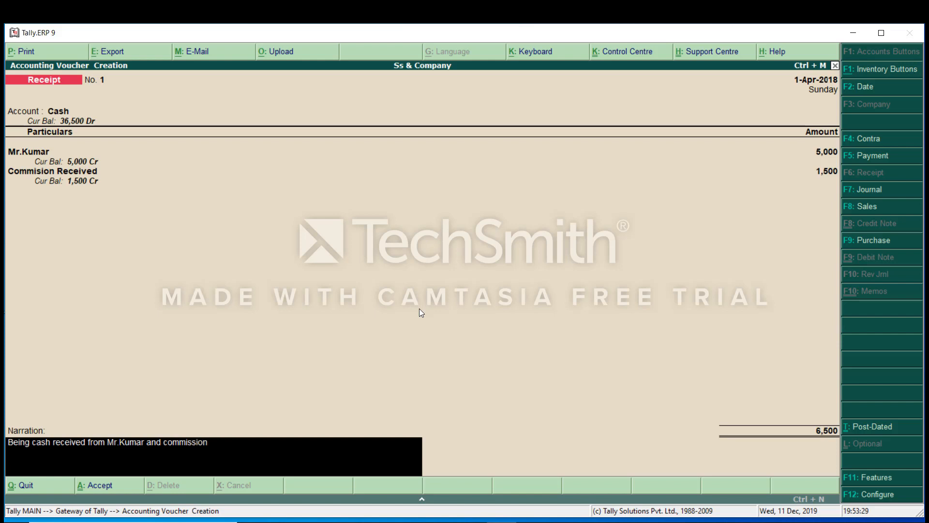
text( received)
key(Return)
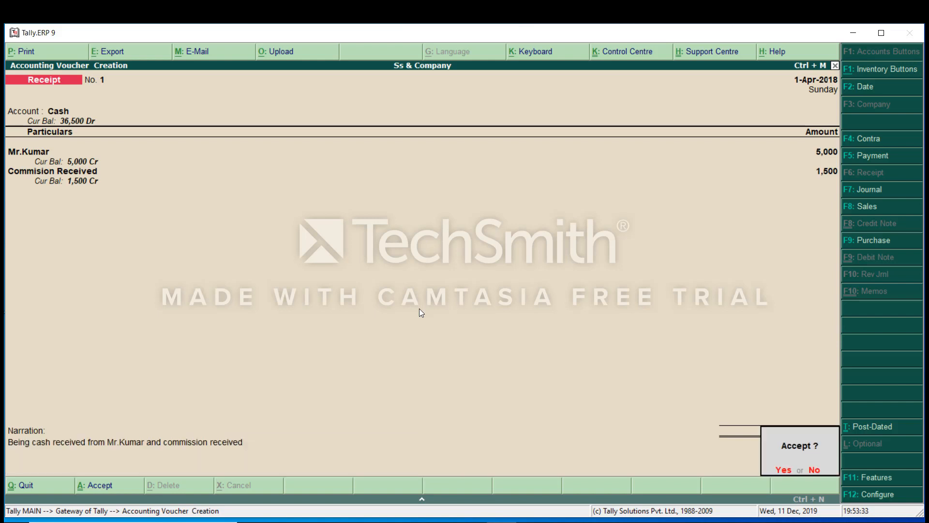
key(y)
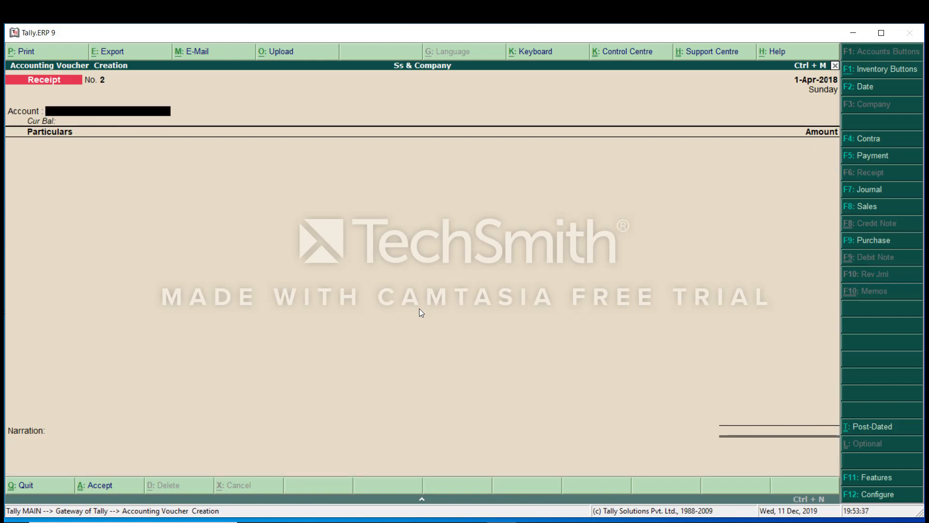
key(Escape)
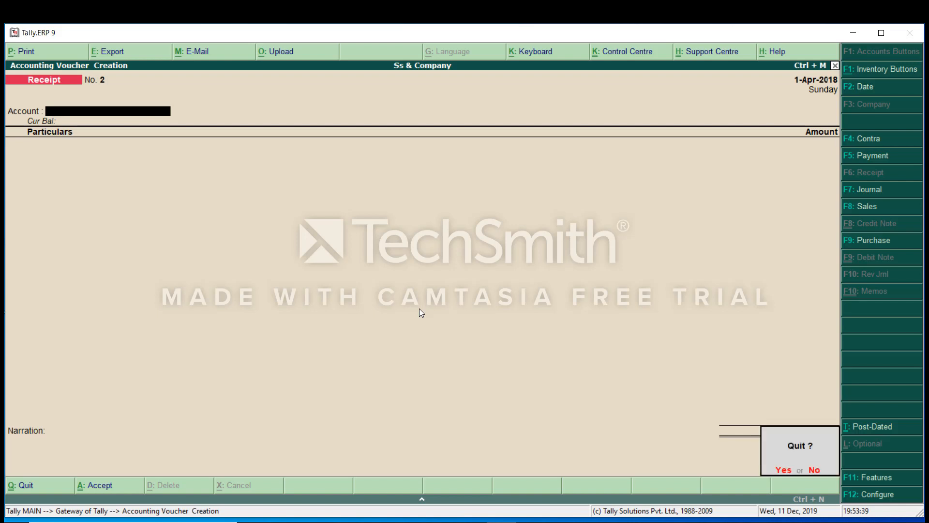
key(y)
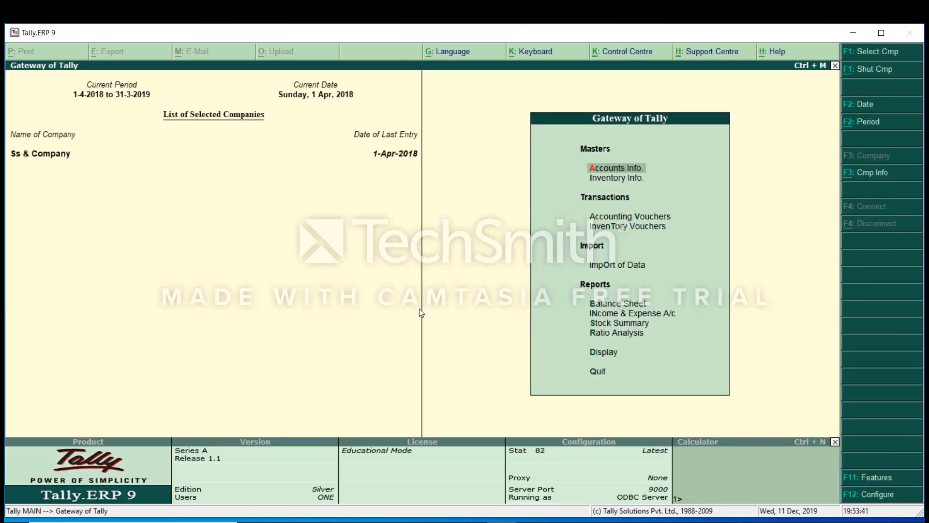
Start creating a single ledger named Sales without an alias.
click(602, 172)
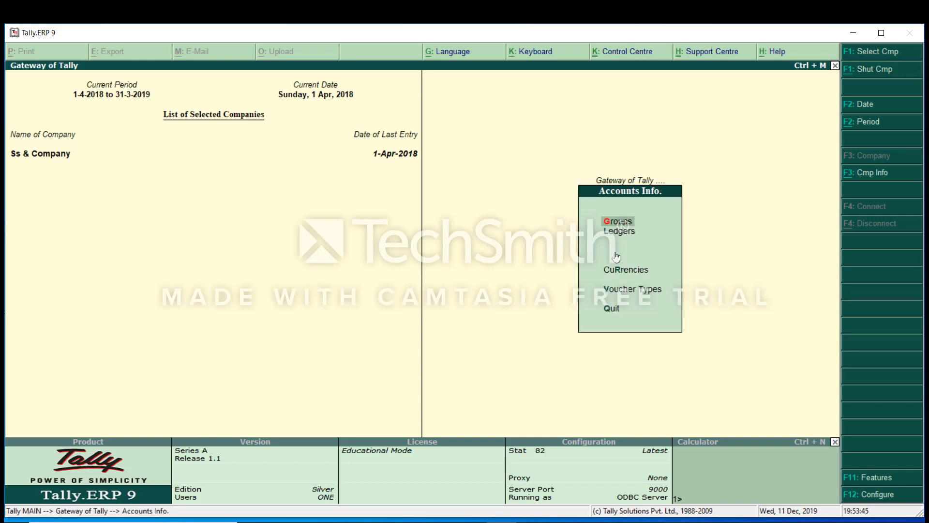
click(620, 233)
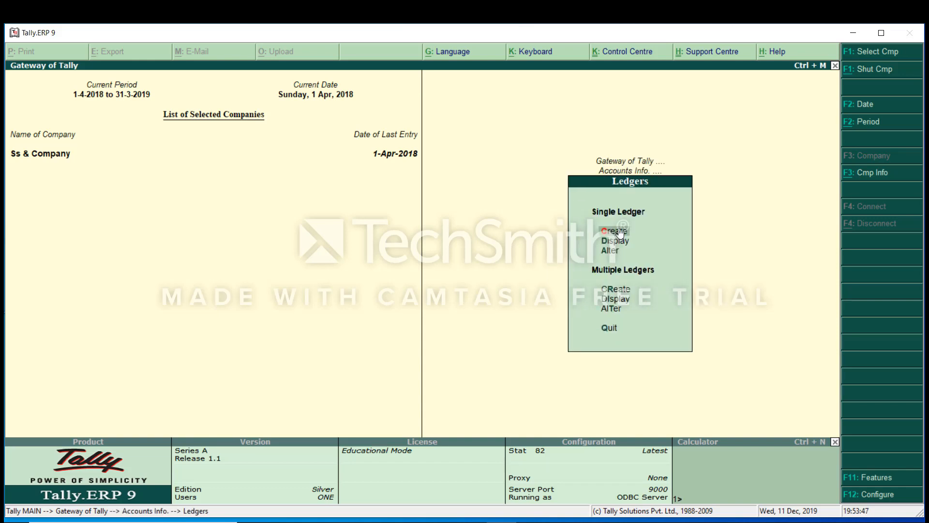
click(620, 231)
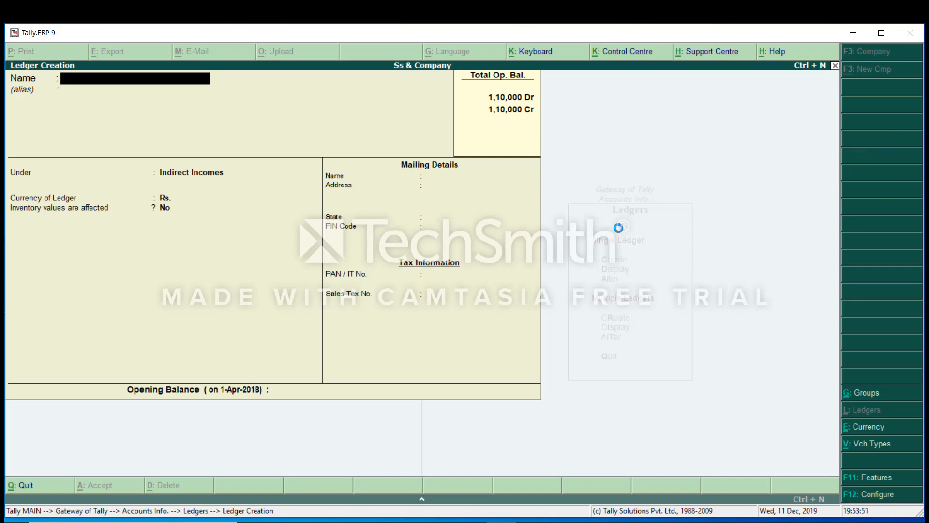
text(Sales)
key(Return)
key(Return)
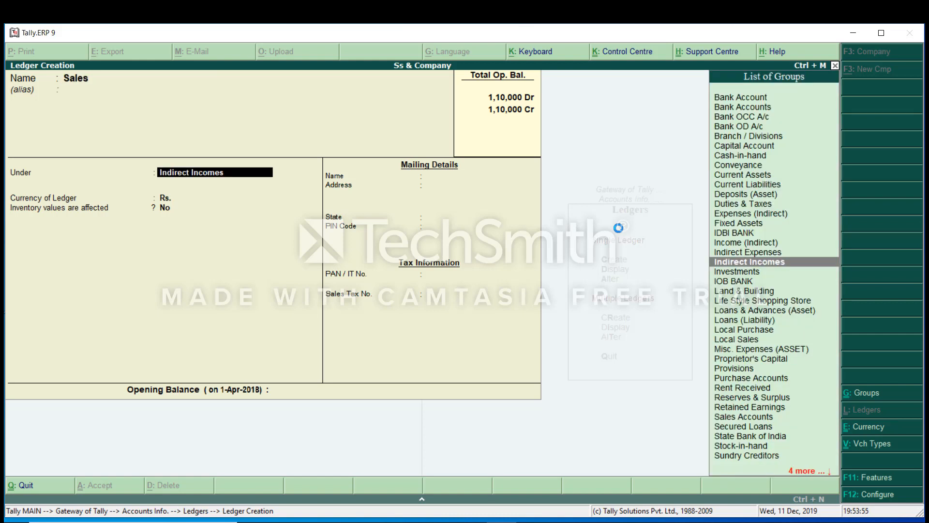
Place the Sales ledger under Sales Accounts with inventory values affected and no opening balance, save it and return to the Gateway of Tally.
text(Sa)
key(Return)
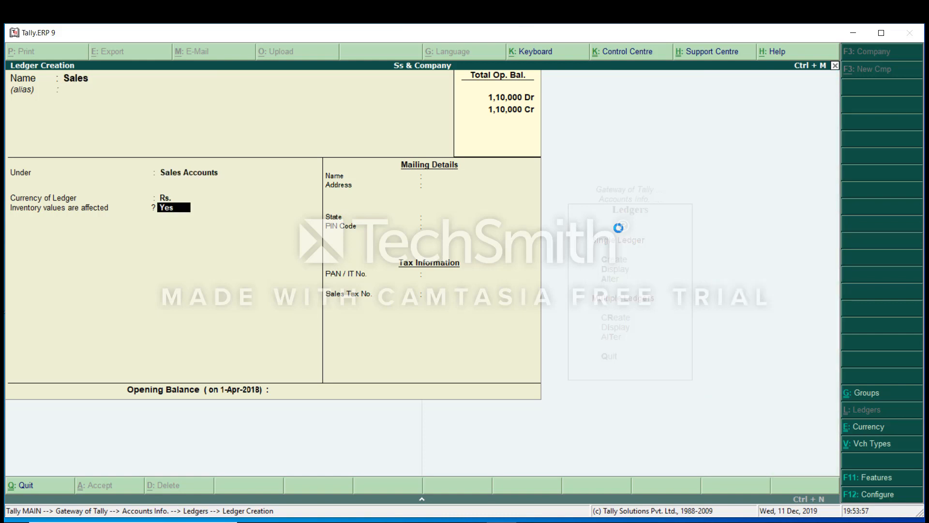
key(Return)
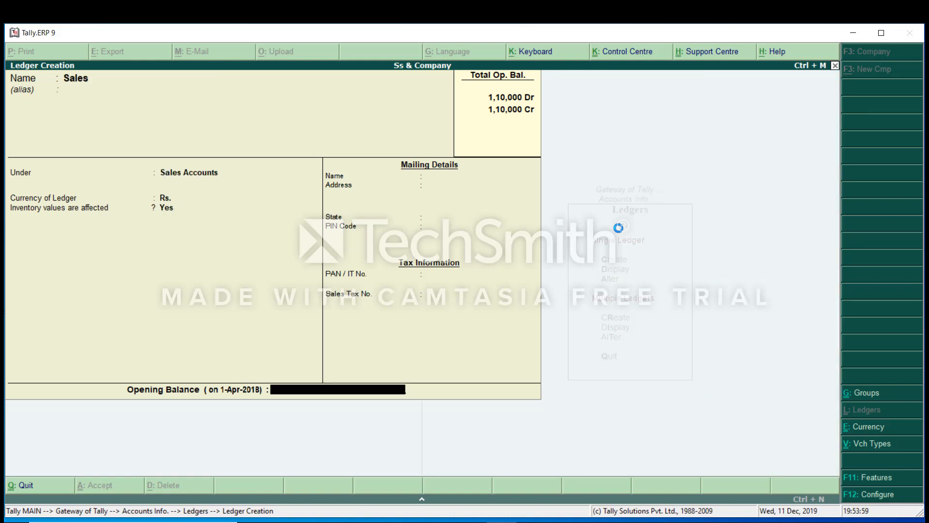
key(Return)
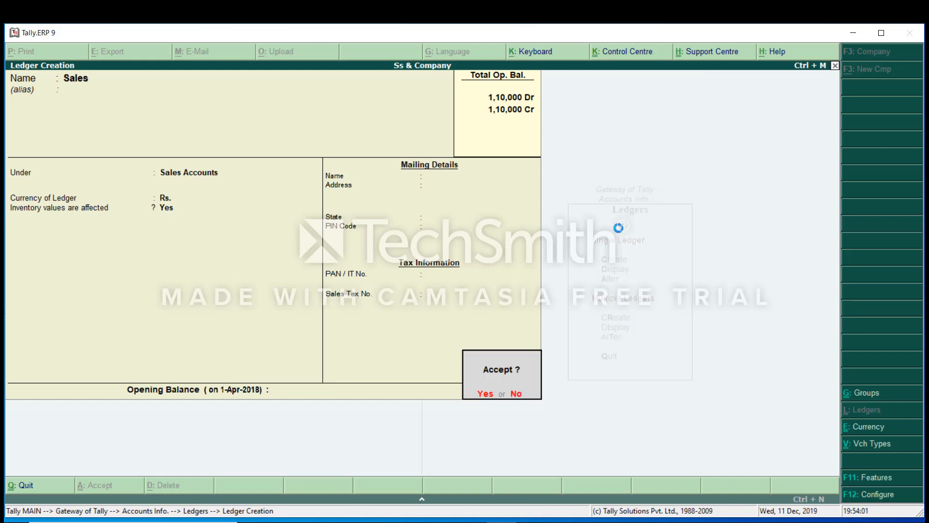
key(Return)
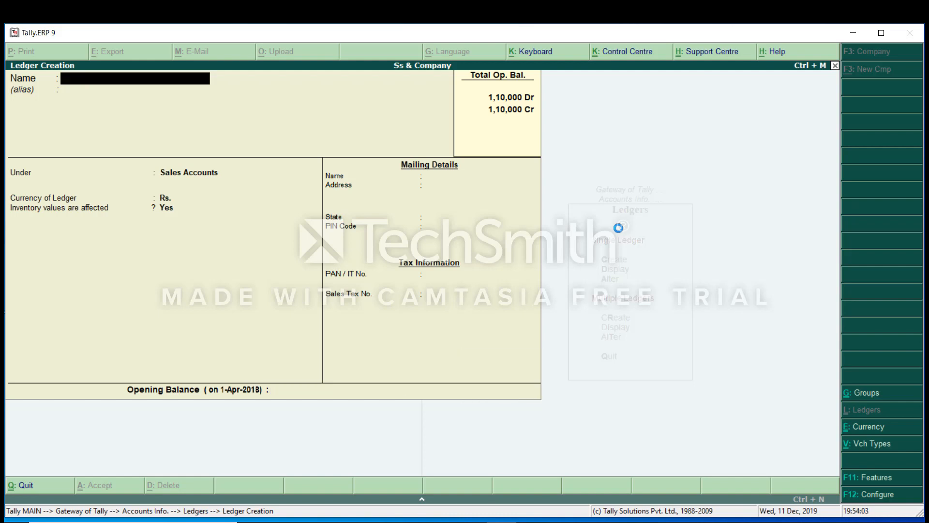
key(Escape)
key(Return)
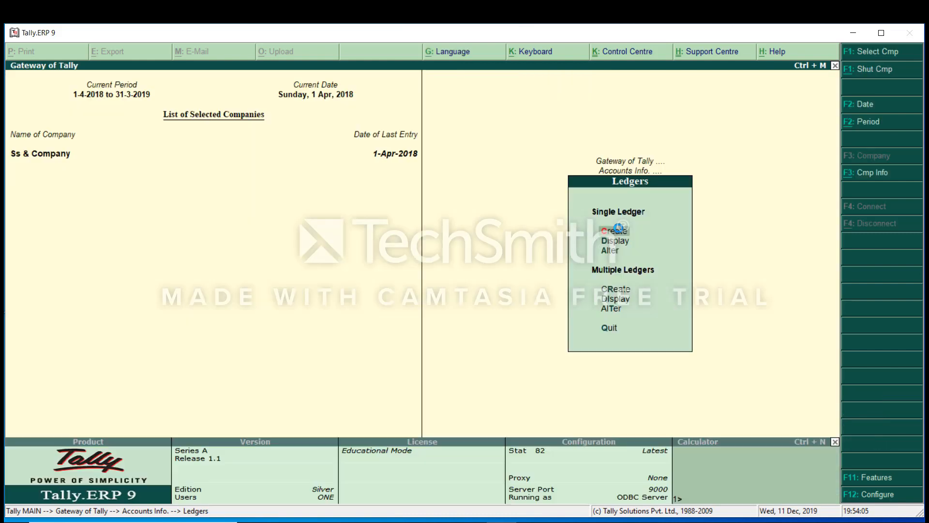
key(Escape)
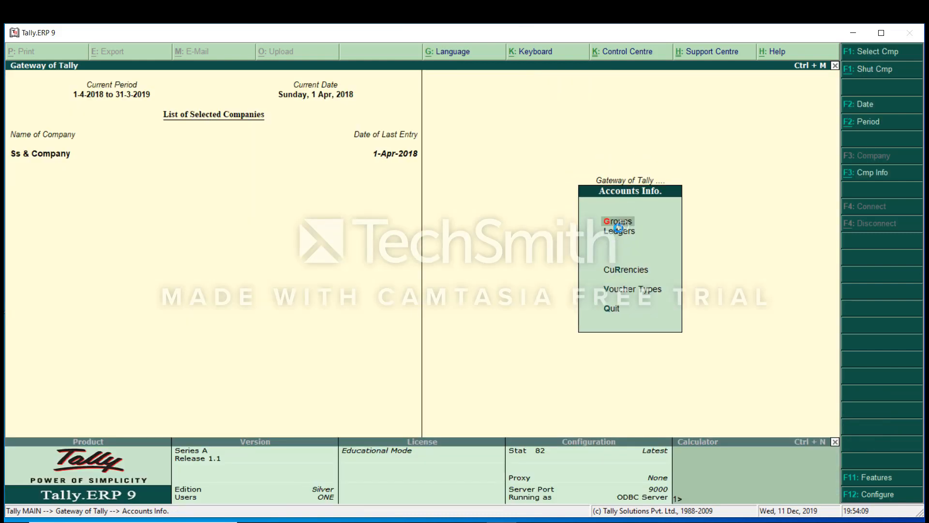
key(Escape)
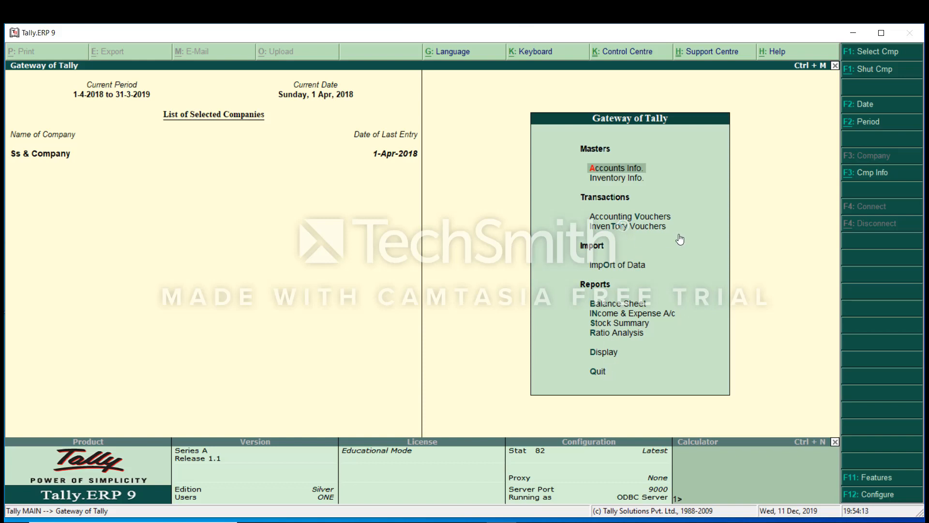
Start another receipt voucher with Cash as the account and choose the Sales ledger as its first particulars line.
click(608, 218)
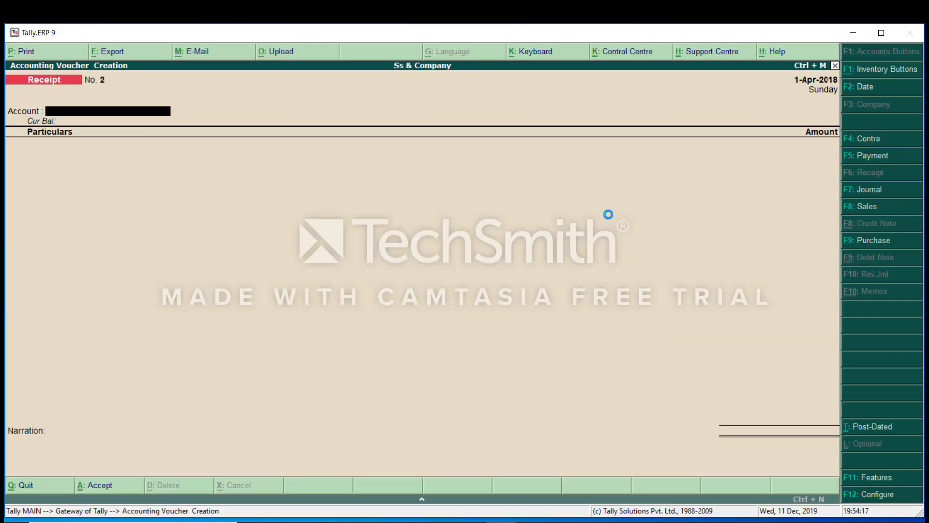
text(C)
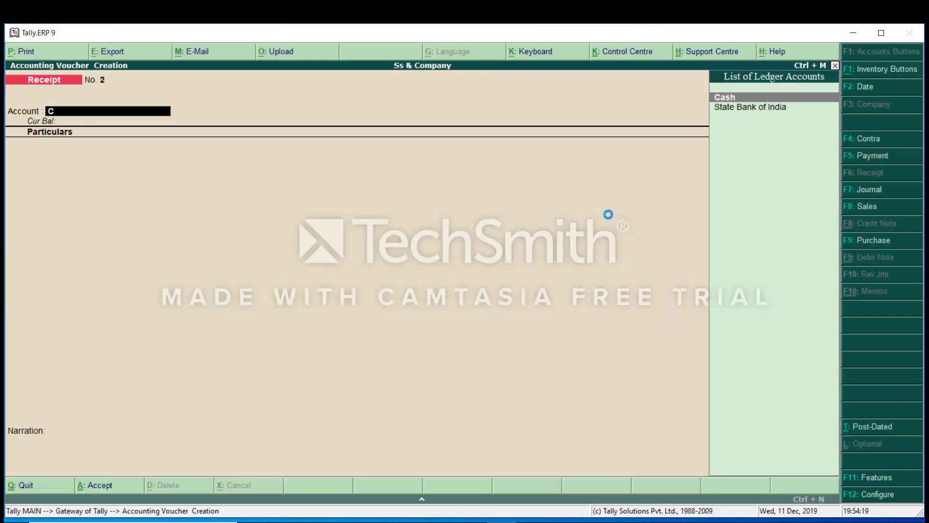
key(Return)
text(Sa)
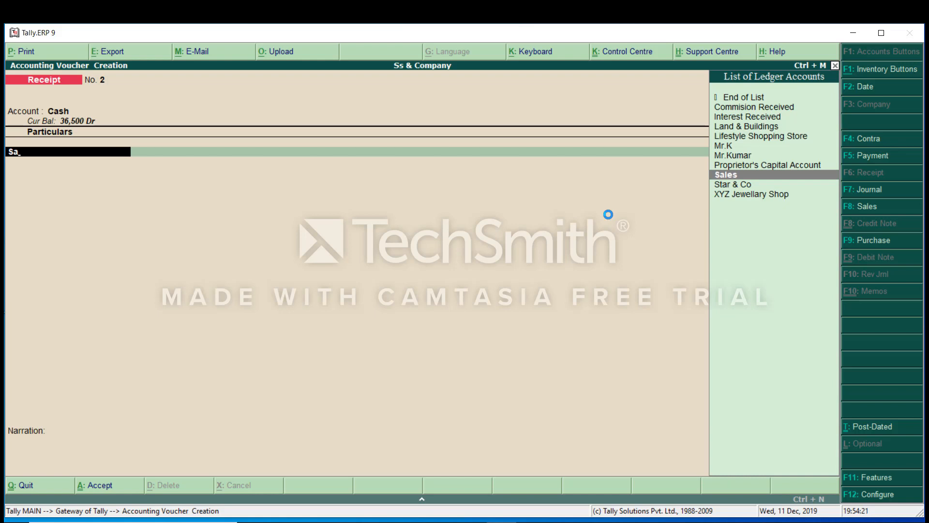
key(Return)
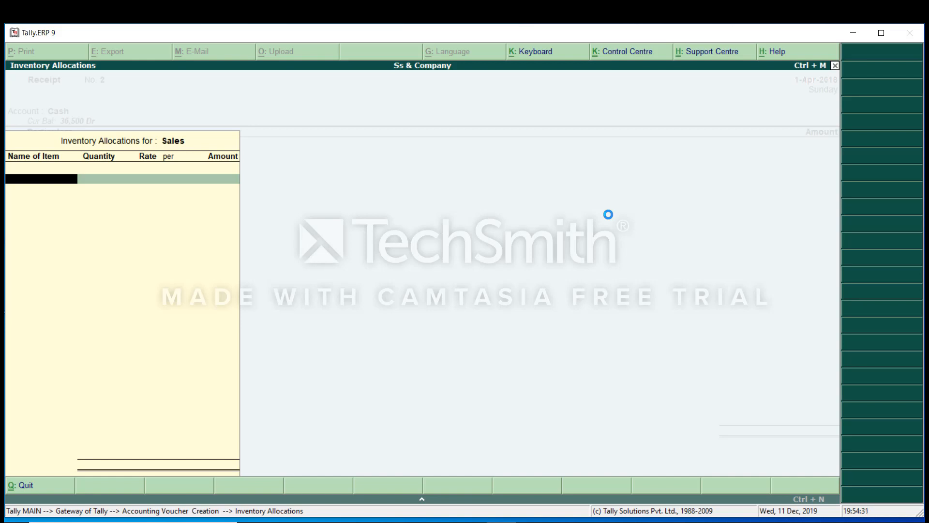
Leave the inventory allocations for Sales empty, enter 1,000 as the Sales amount and end the particulars list.
key(Escape)
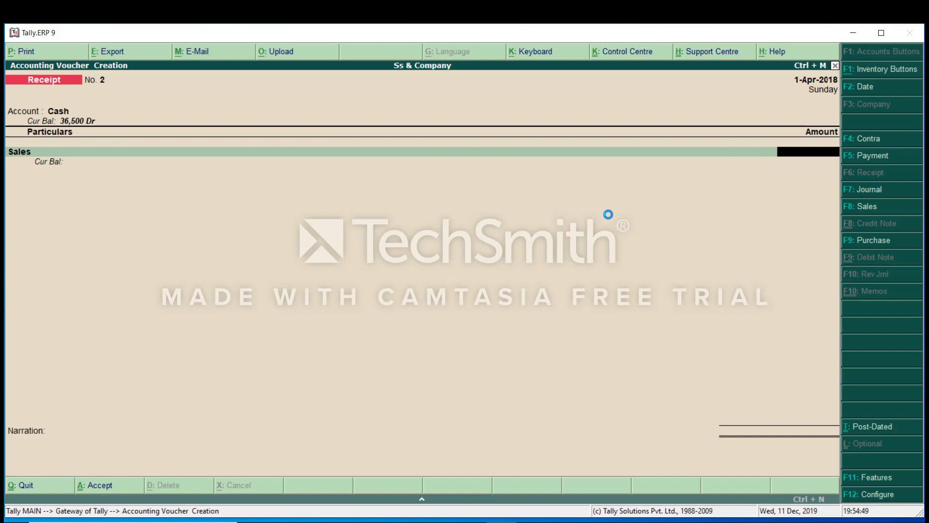
text(000)
key(Return)
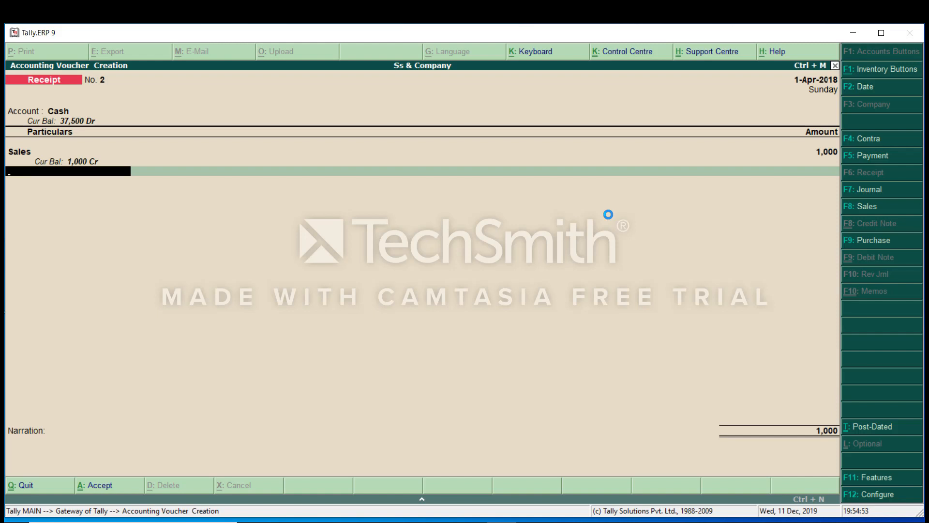
key(b)
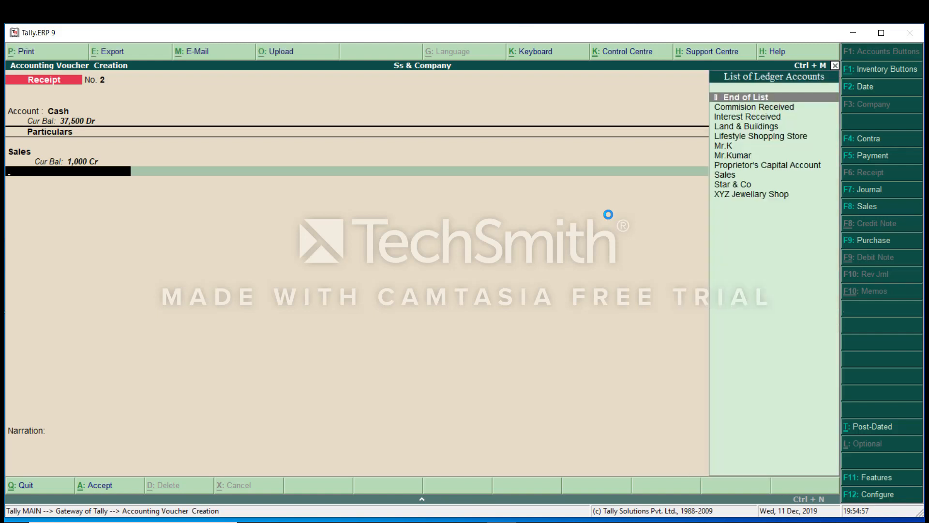
key(Return)
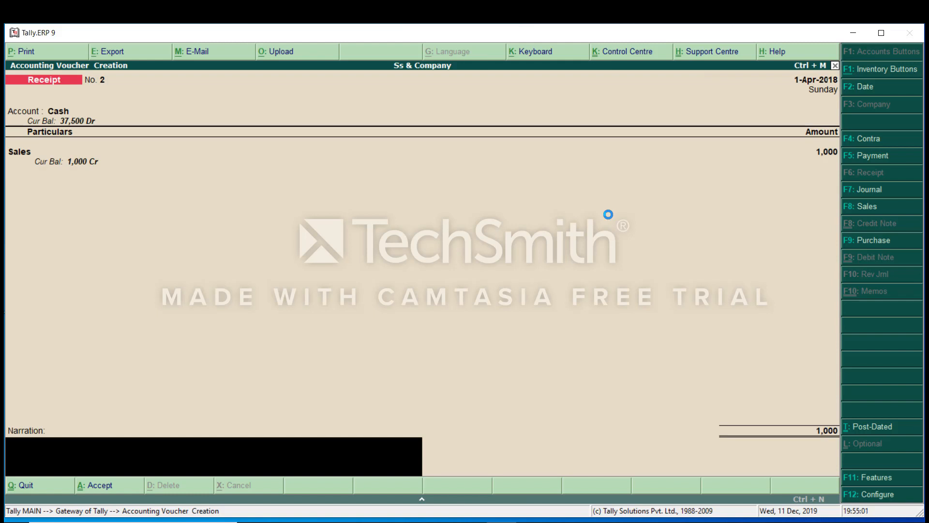
Enter the narration "Being Waste machnaery ssold for cash" and save the Sales receipt voucher.
text(Being)
text(Waste machna)
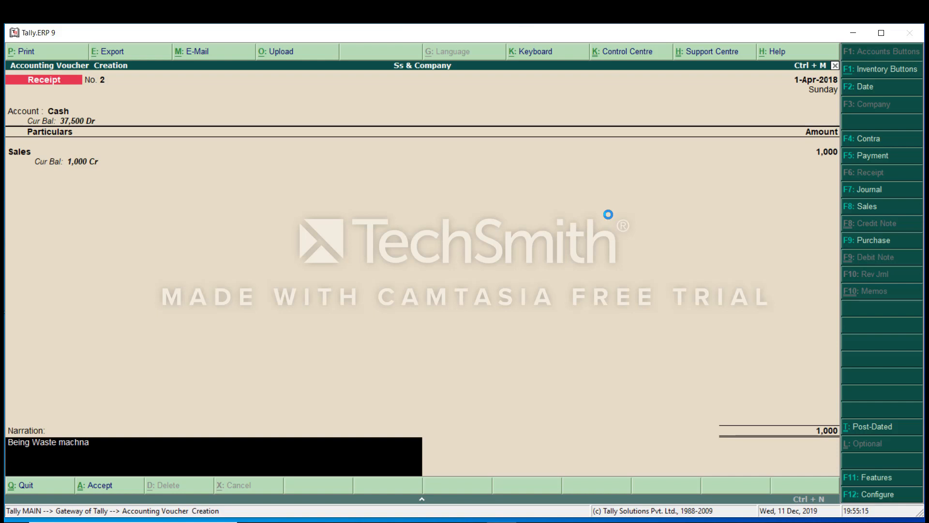
text(ery ssold for cash)
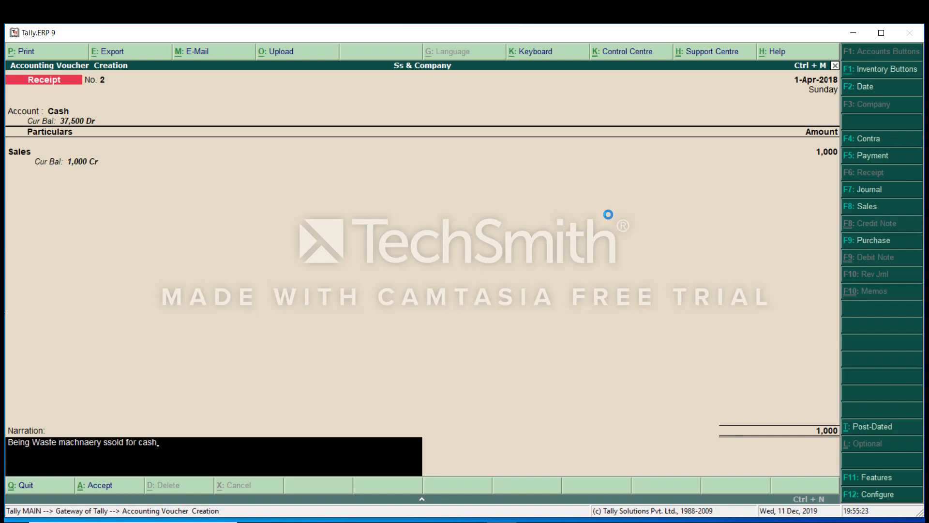
key(Return)
key(Return)
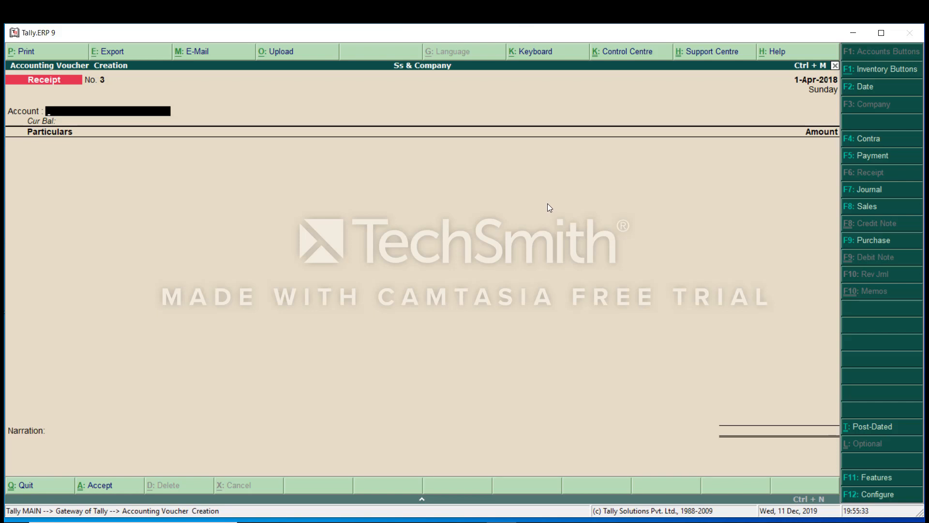
Set State Bank of India as the account of the new receipt and add Star & Co with an amount of 2,000.
key(Return)
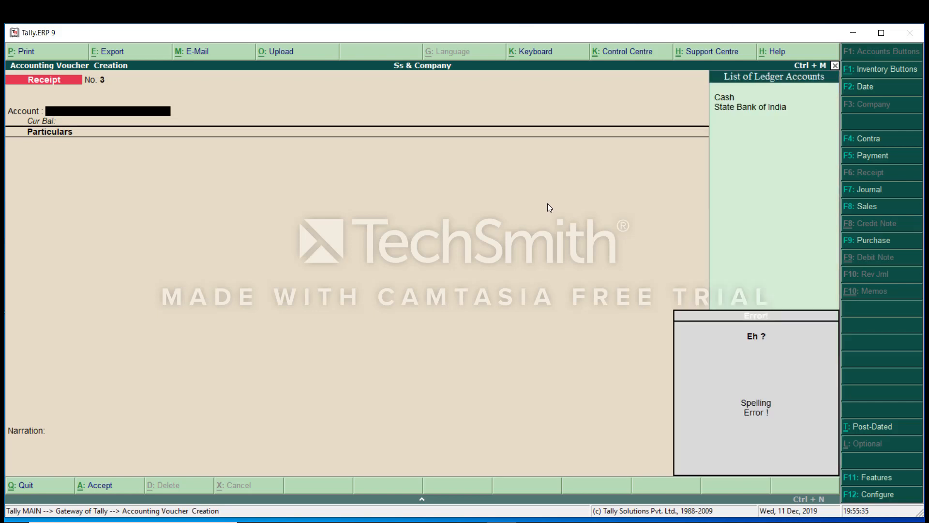
text(S)
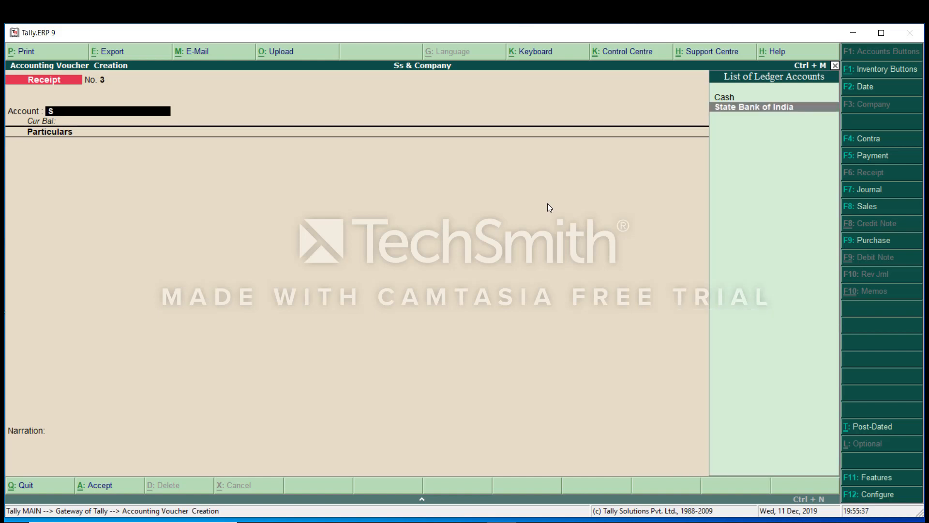
key(Return)
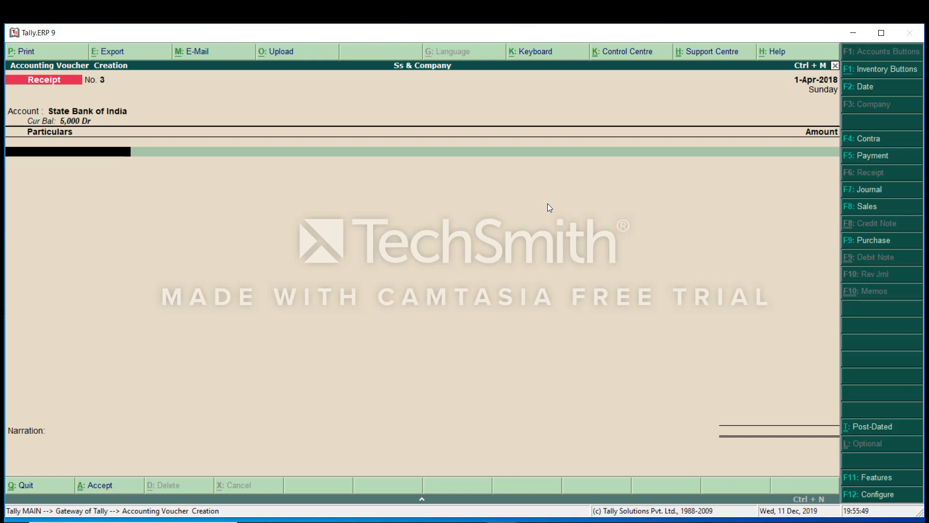
text(S)
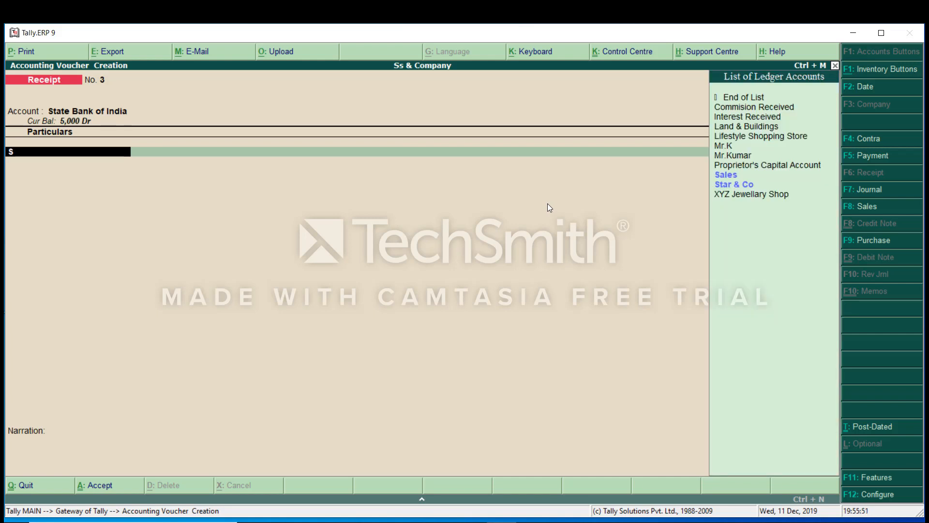
key(Down)
key(Down)
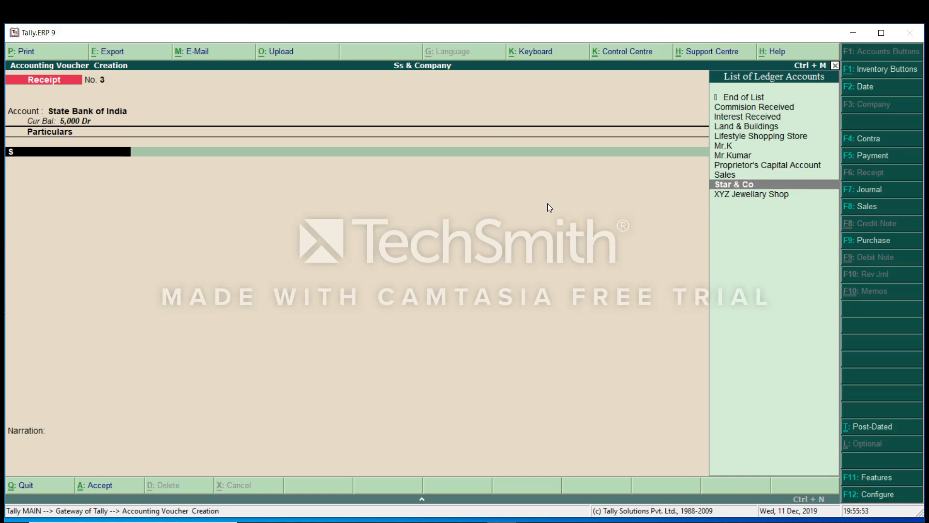
key(Return)
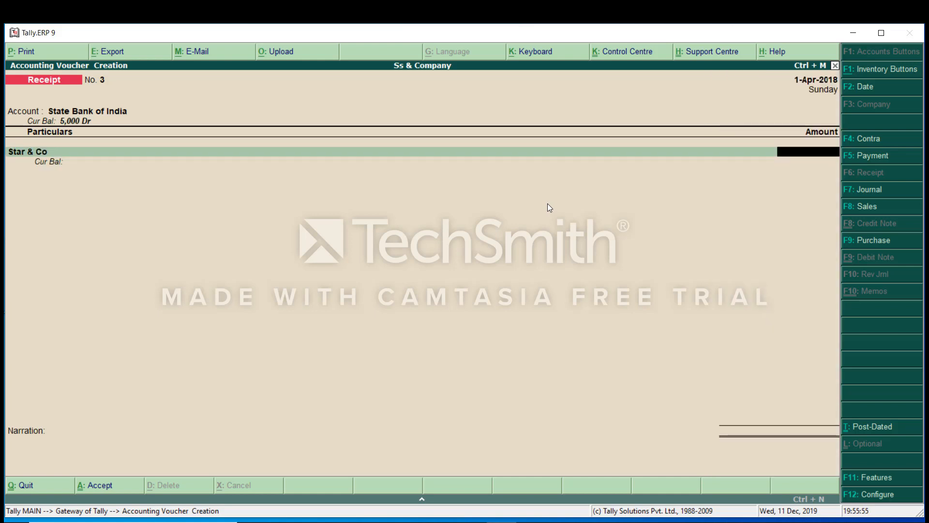
text(2000)
key(Return)
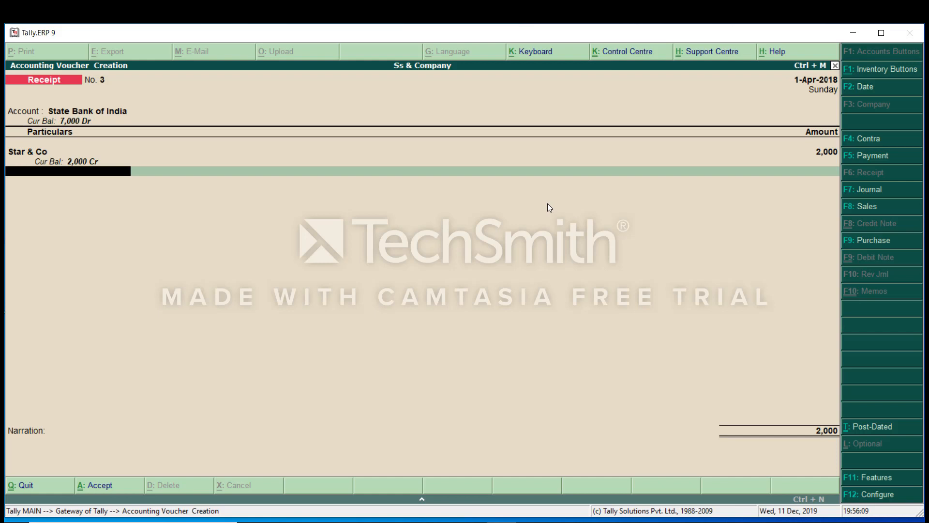
Add Interest Received as the second particulars line of the bank receipt with an amount of 2,500.
text(I)
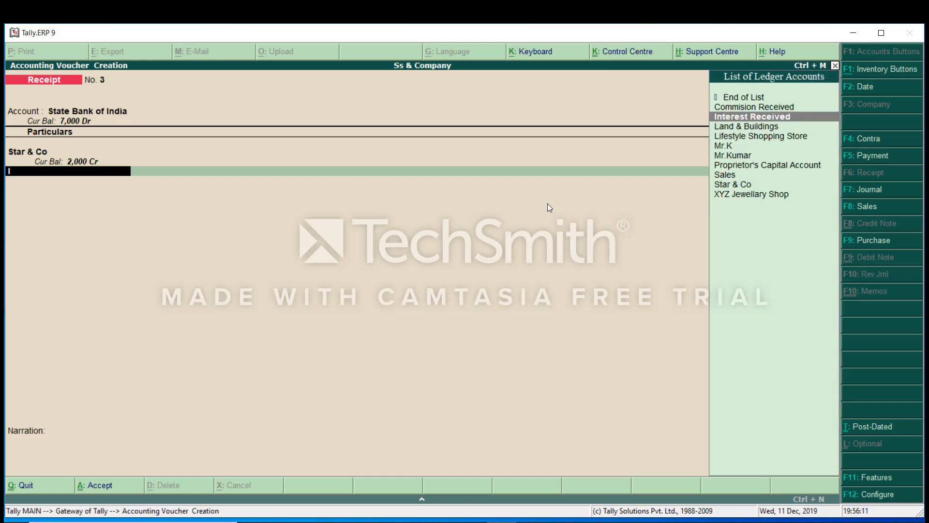
key(Return)
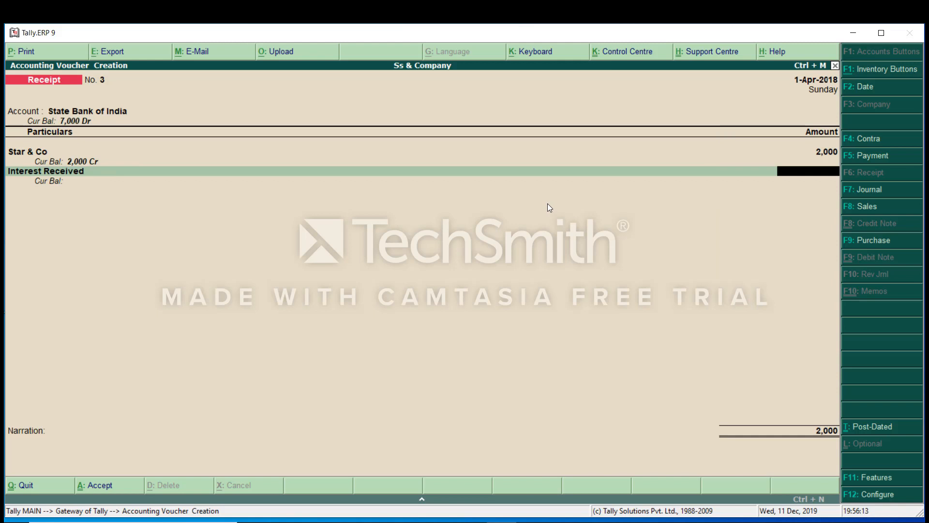
text(2500)
key(Return)
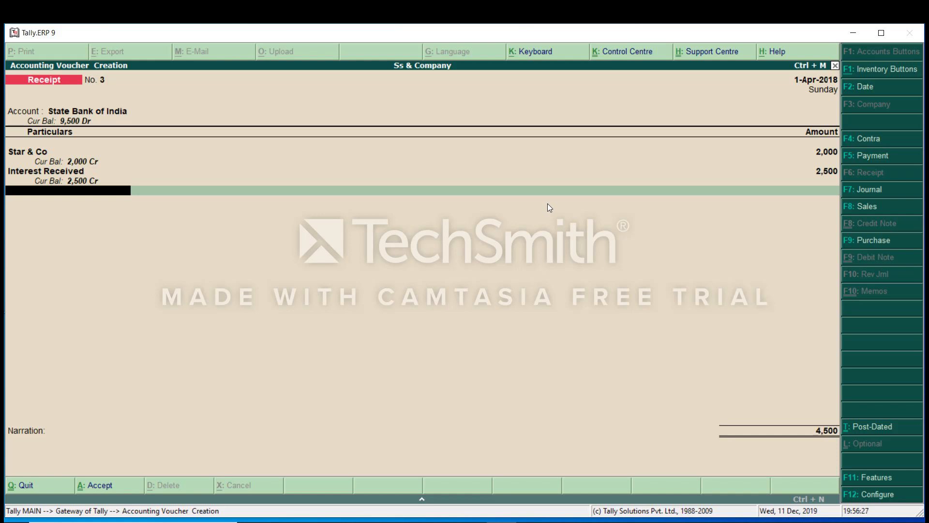
End the particulars, leave the cheque number in the narration blank, save the bank receipt and leave voucher entry.
key(Return)
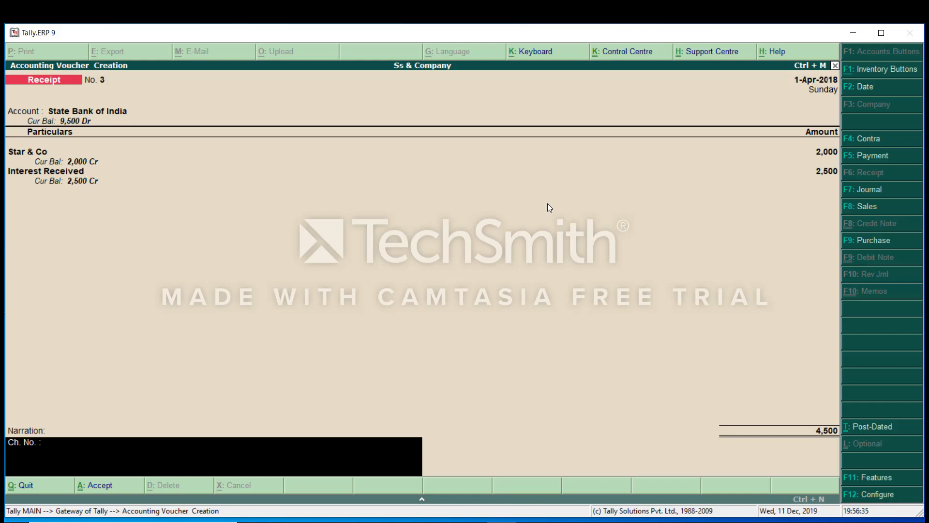
key(Return)
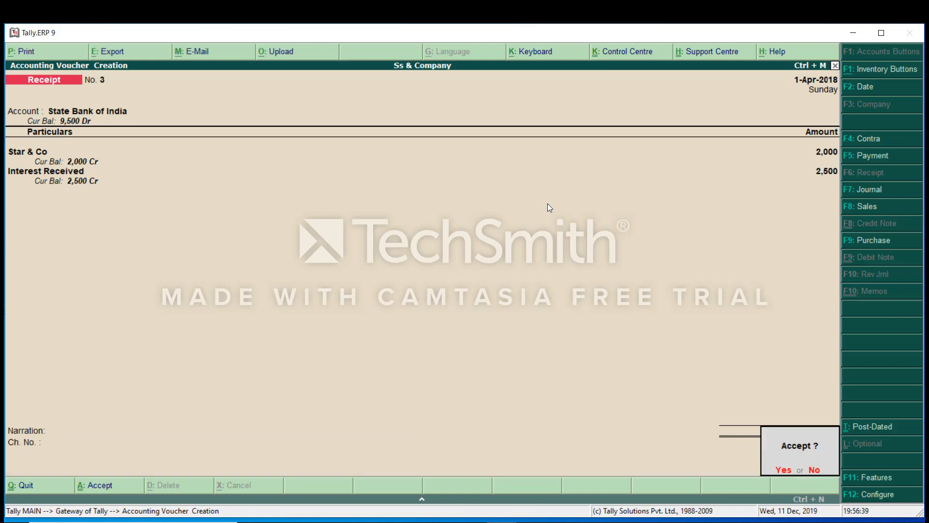
key(Return)
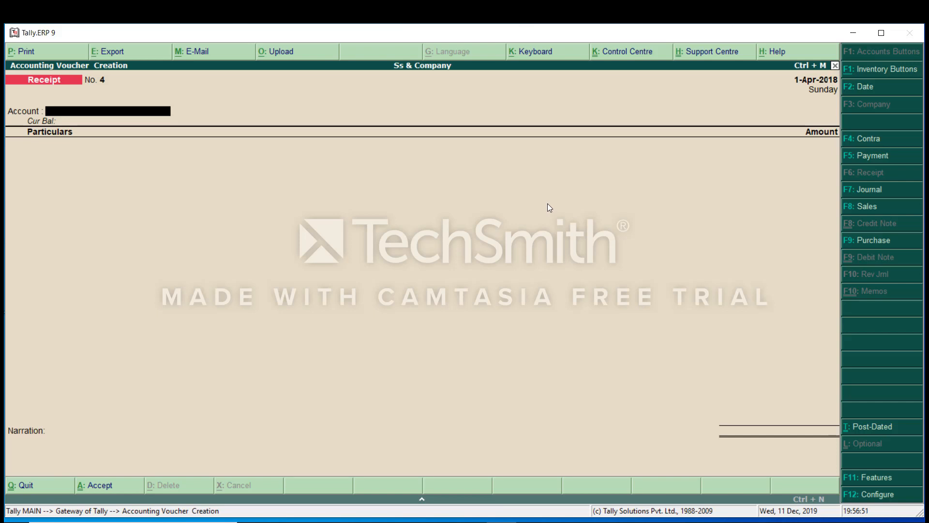
key(Escape)
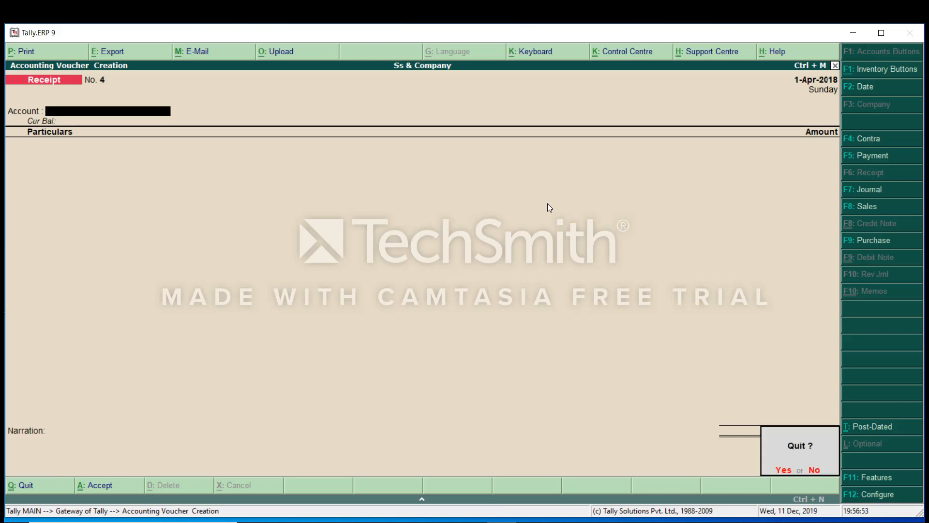
key(Return)
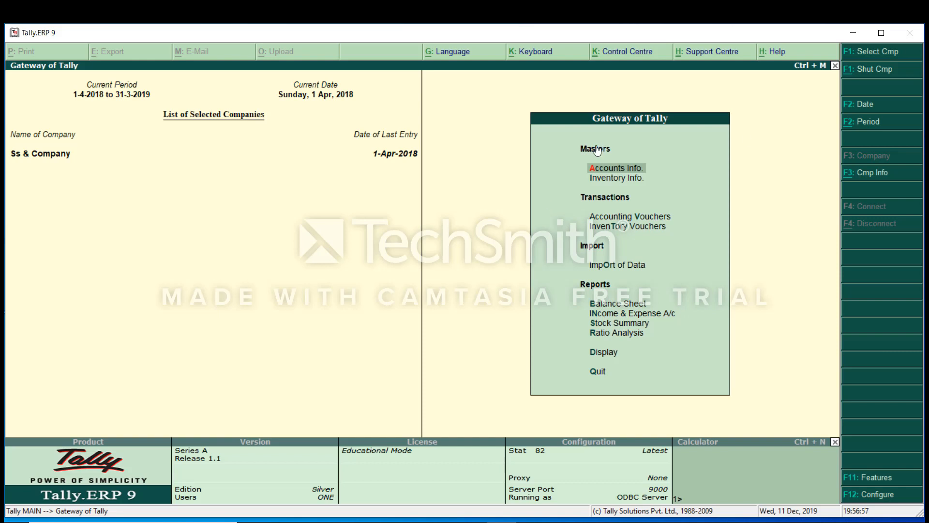
Open the Day Book and review the particulars and narration of receipt voucher 1, returning to the list.
click(606, 352)
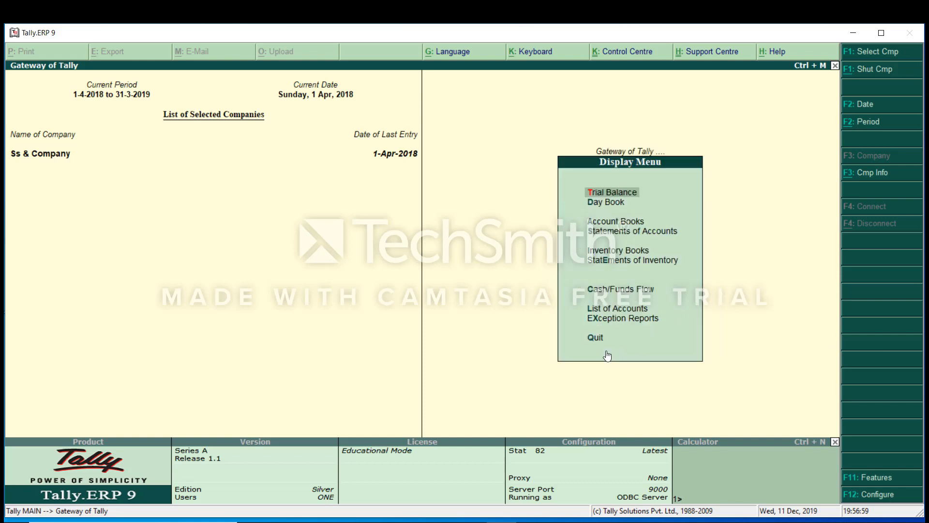
click(607, 203)
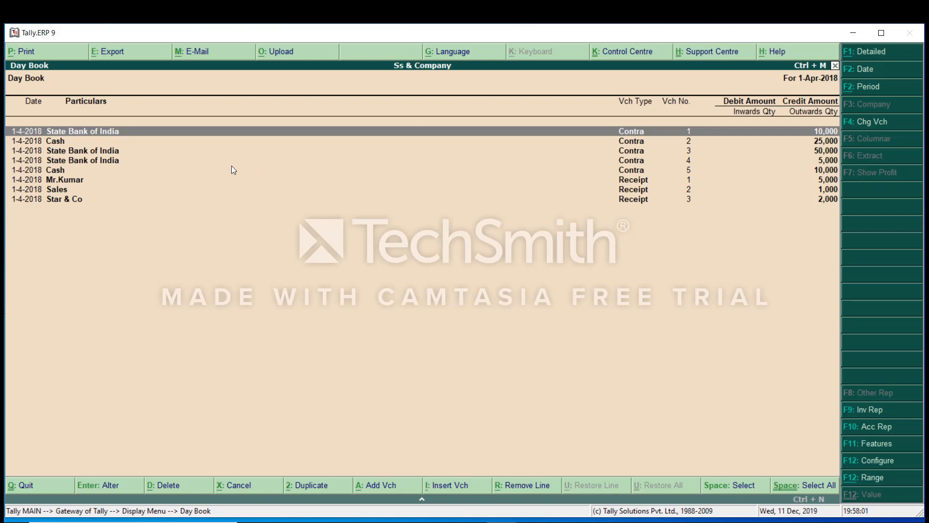
double_click(72, 178)
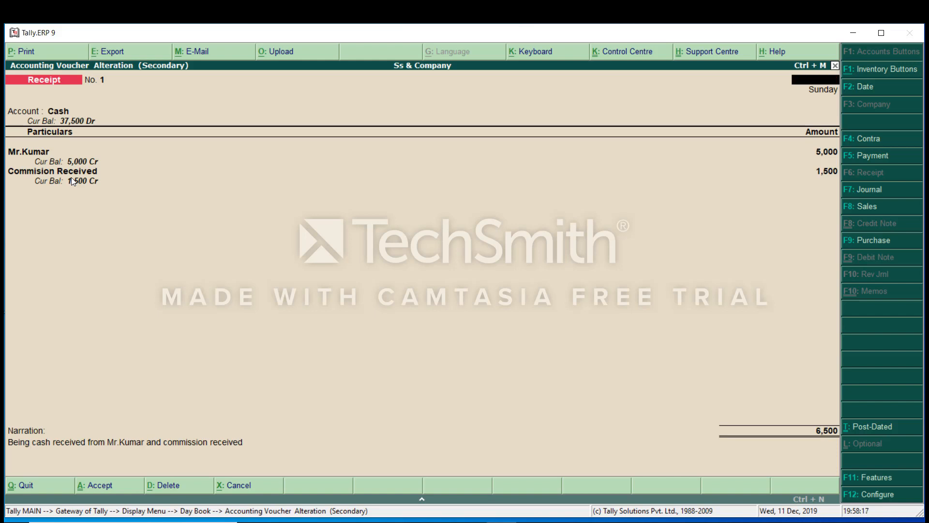
key(Escape)
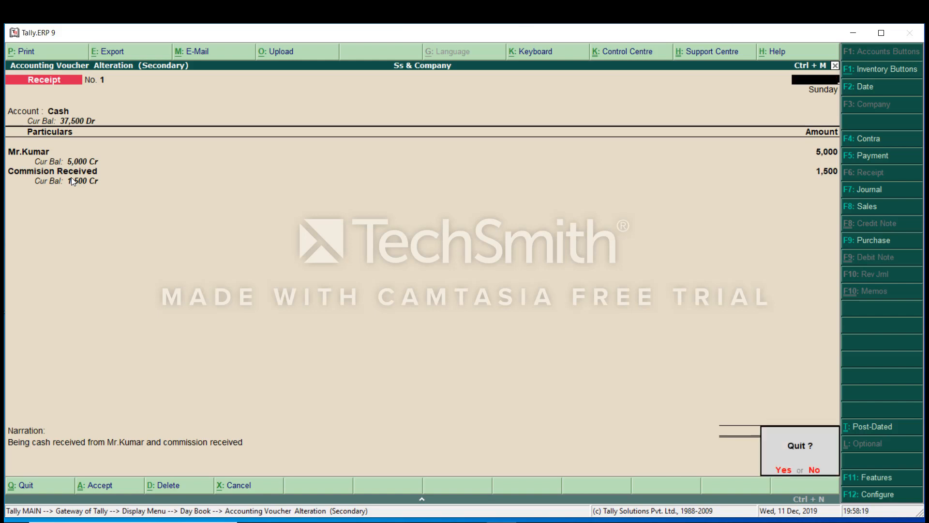
key(y)
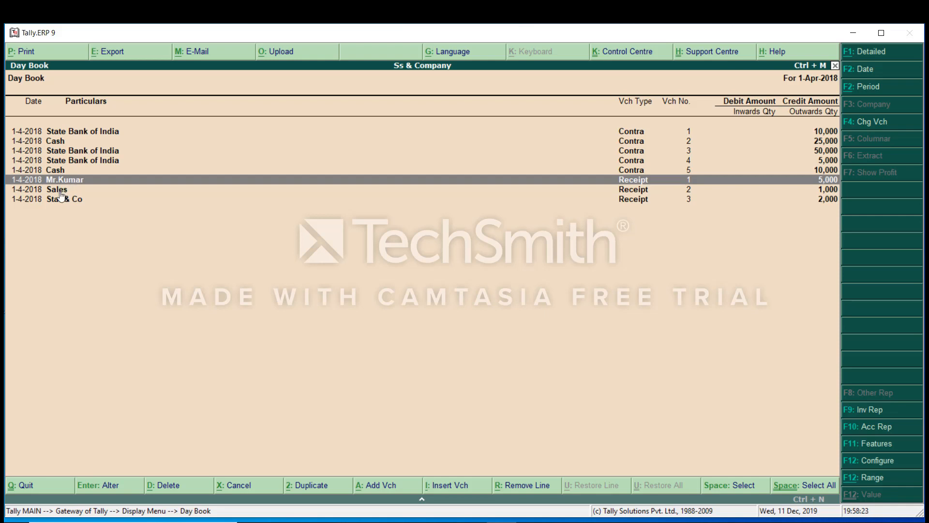
Review the Sales receipt voucher's amount and narration from the Day Book and return to the list.
double_click(62, 189)
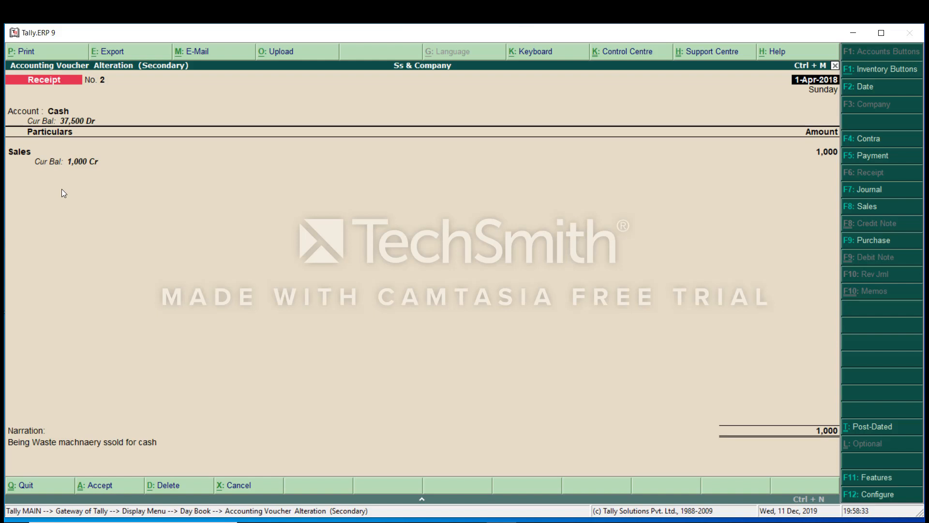
key(BackSpace)
key(Escape)
key(Return)
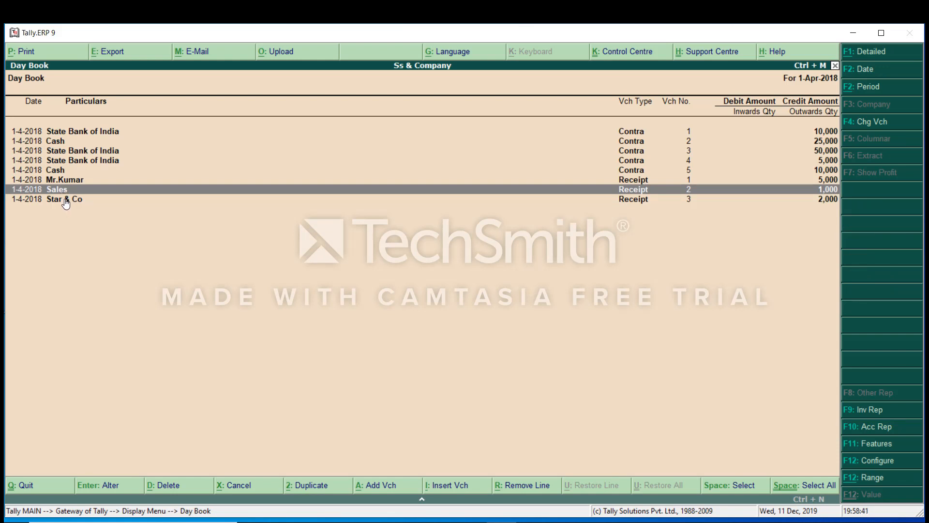
Review the Star & Co bank receipt voucher from the Day Book, then return to the Gateway of Tally.
double_click(65, 198)
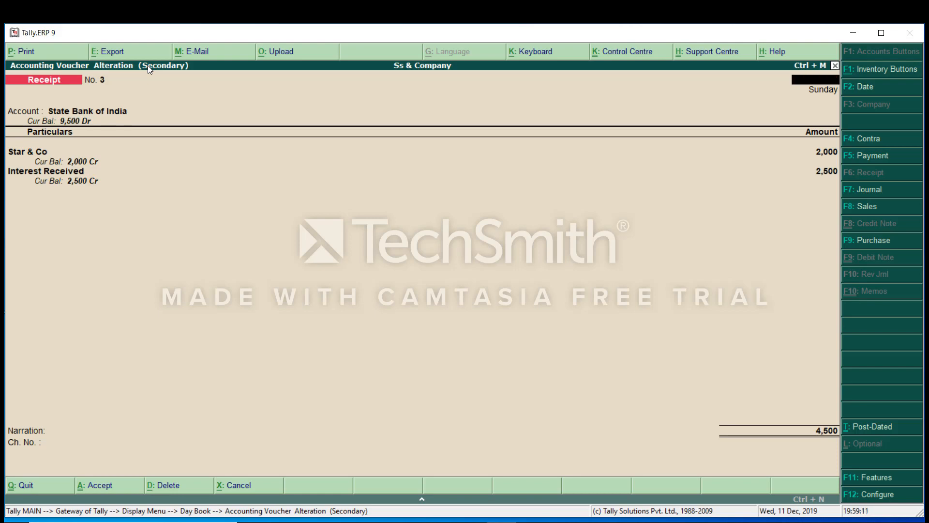
key(Escape)
key(Return)
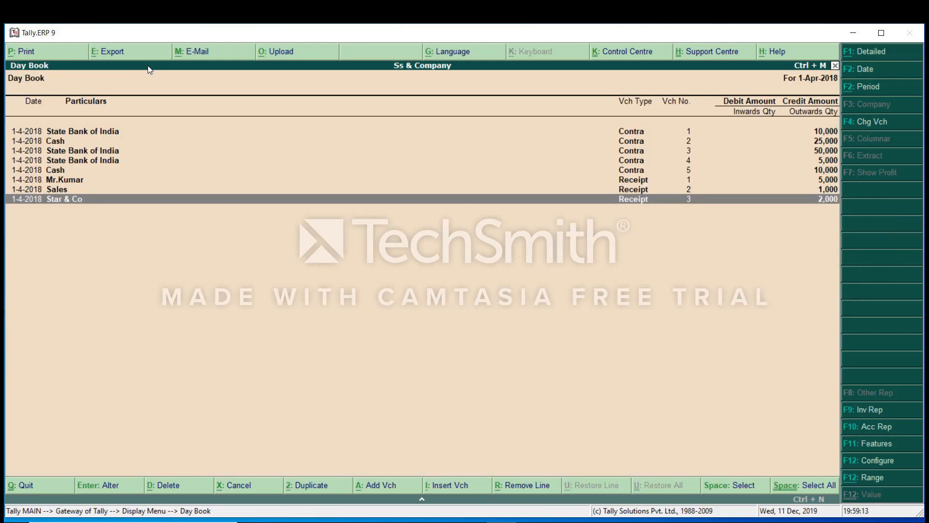
key(Escape)
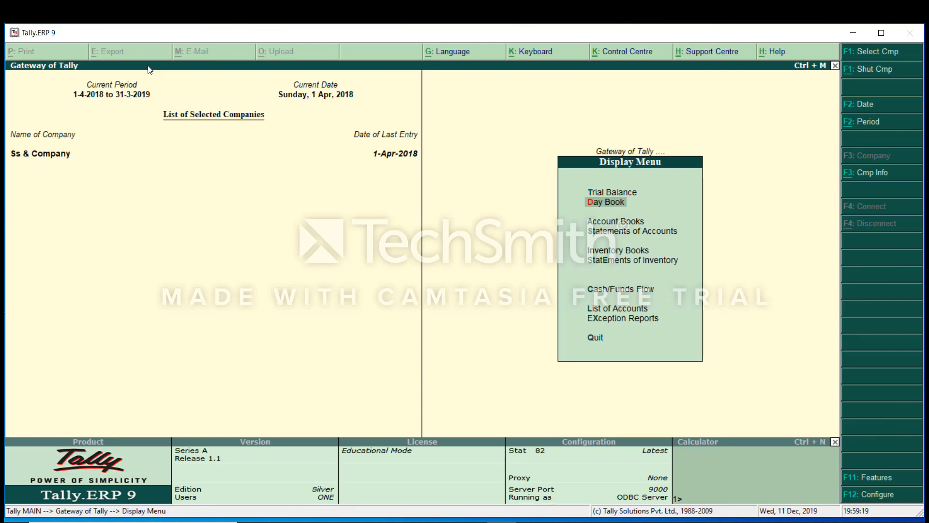
key(Escape)
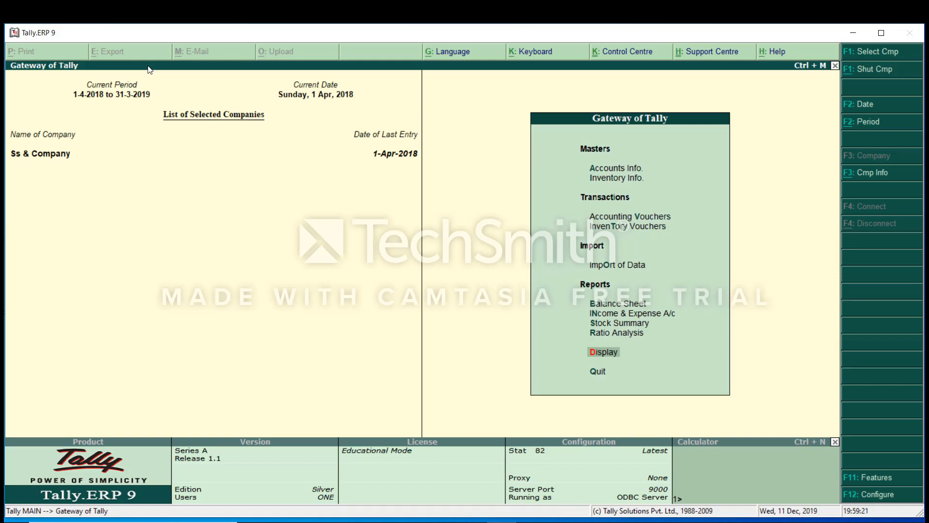